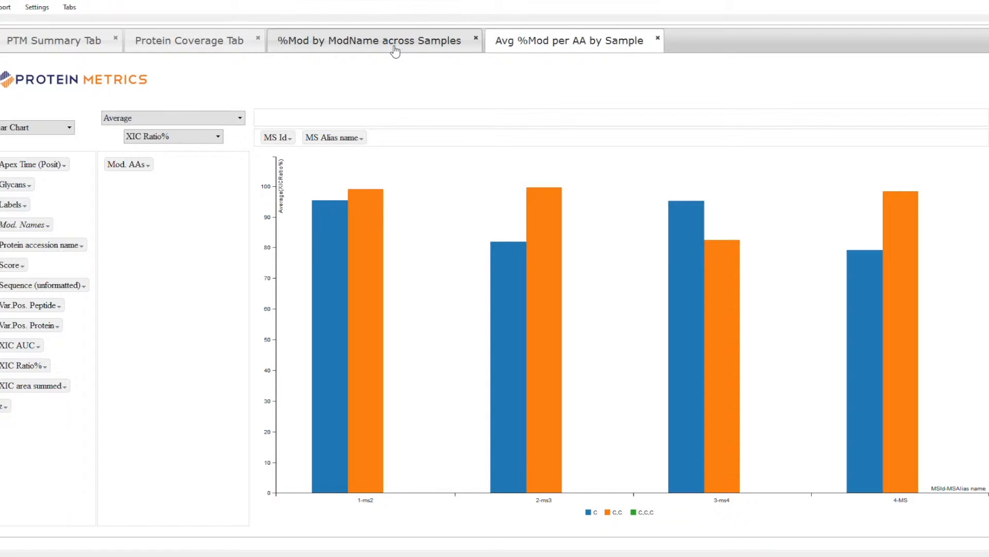
Add a new pivot tab and rename it "New Tab".
click(70, 8)
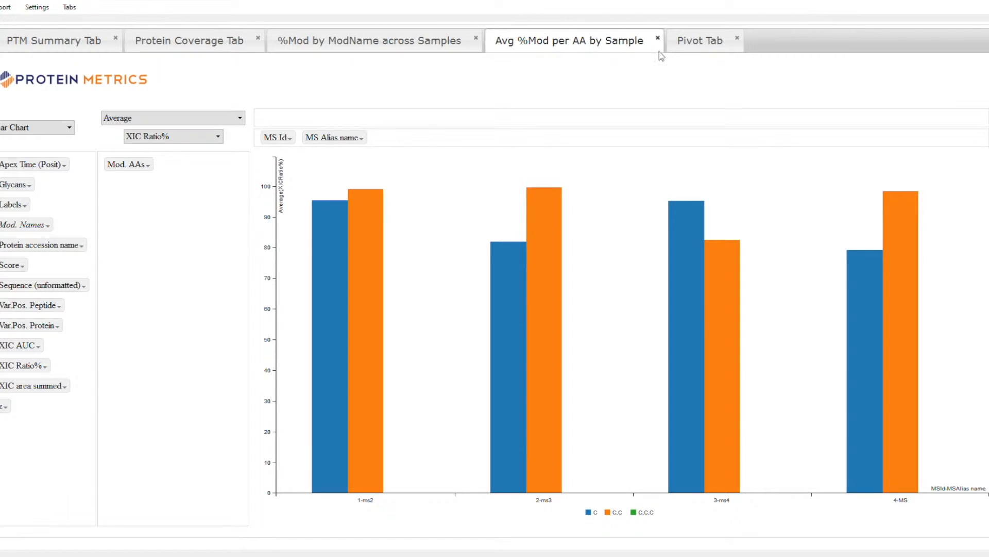
click(704, 49)
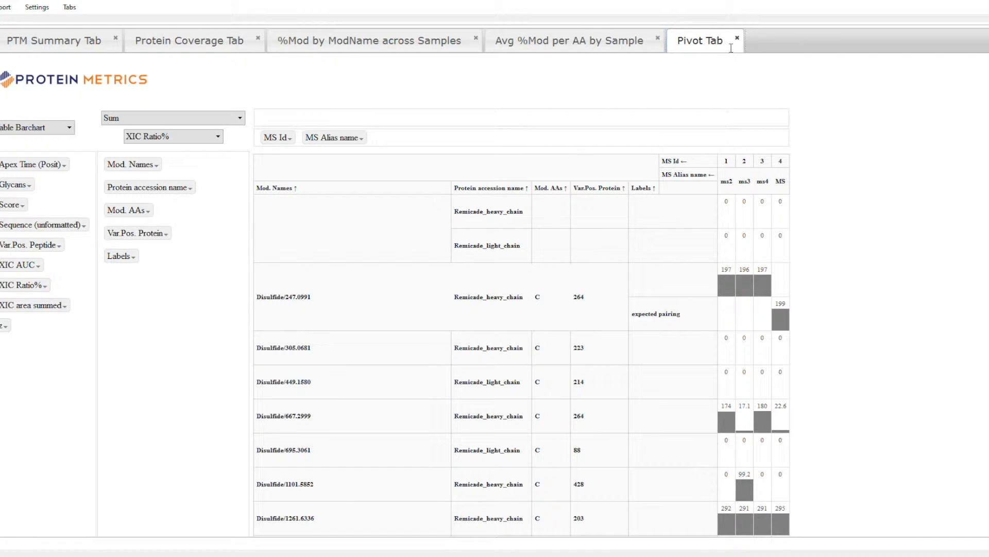
drag(730, 49, 659, 43)
double_click(713, 46)
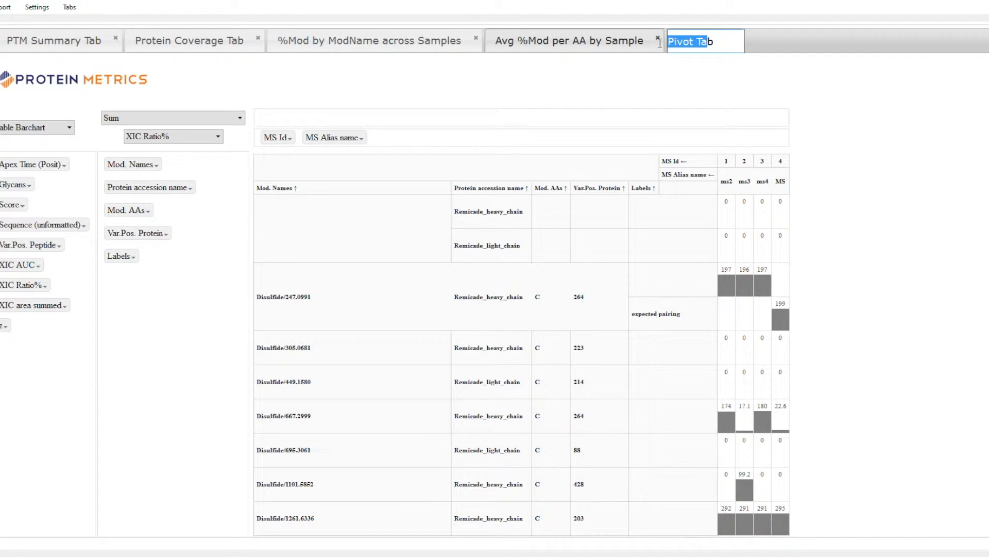
text(New)
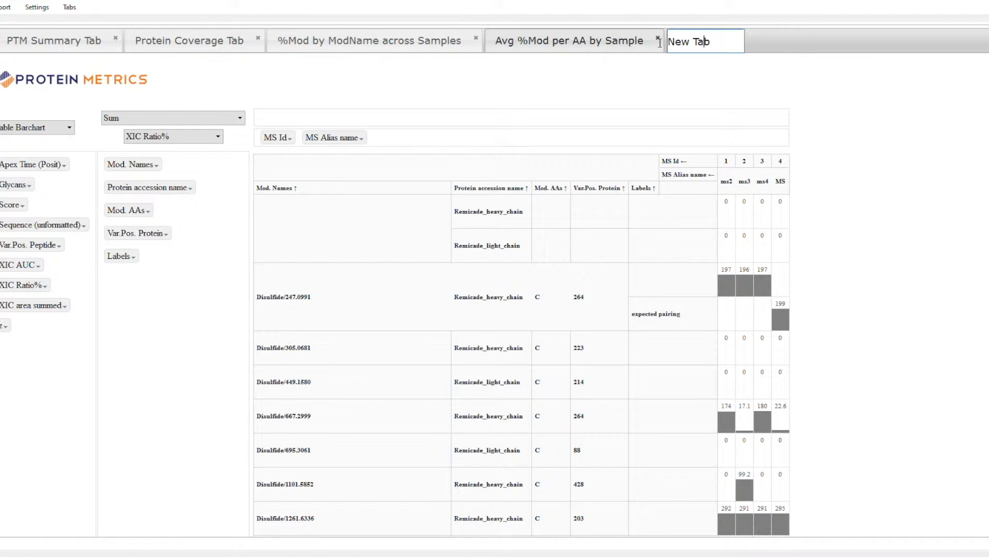
click(397, 84)
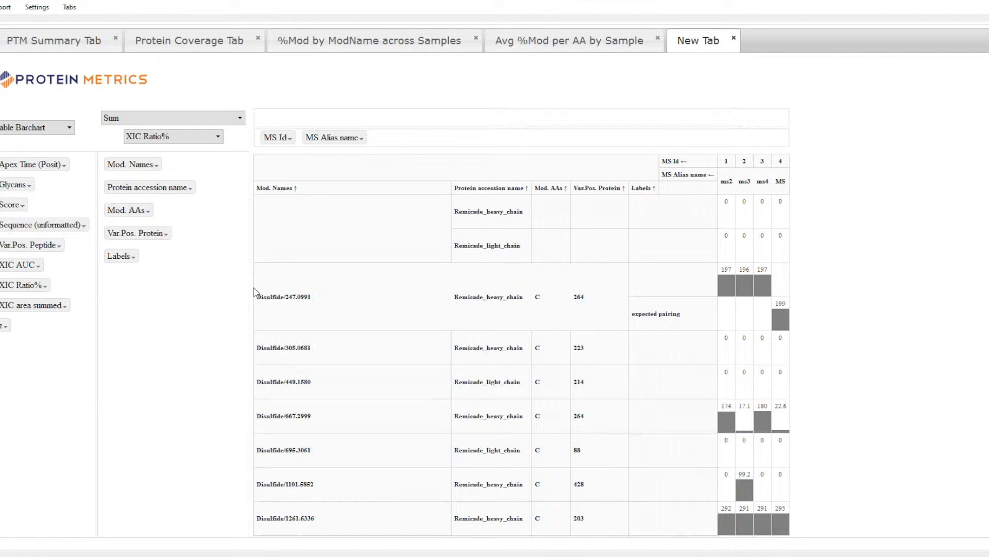
Remove Protein accession name and Mod. Names from the pivot's row fields, returning them to the unused fields.
scroll(562, 324, down, 4)
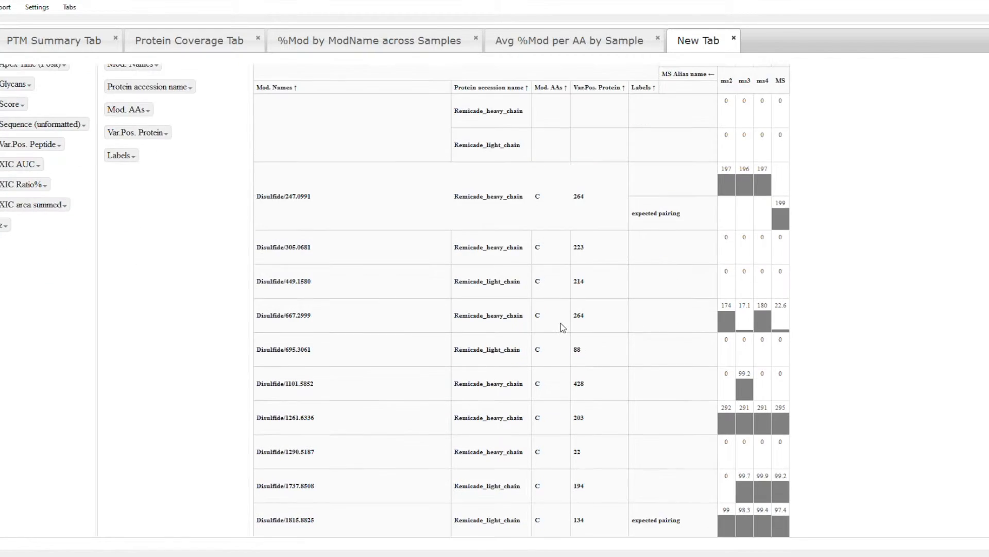
scroll(562, 327, up, 4)
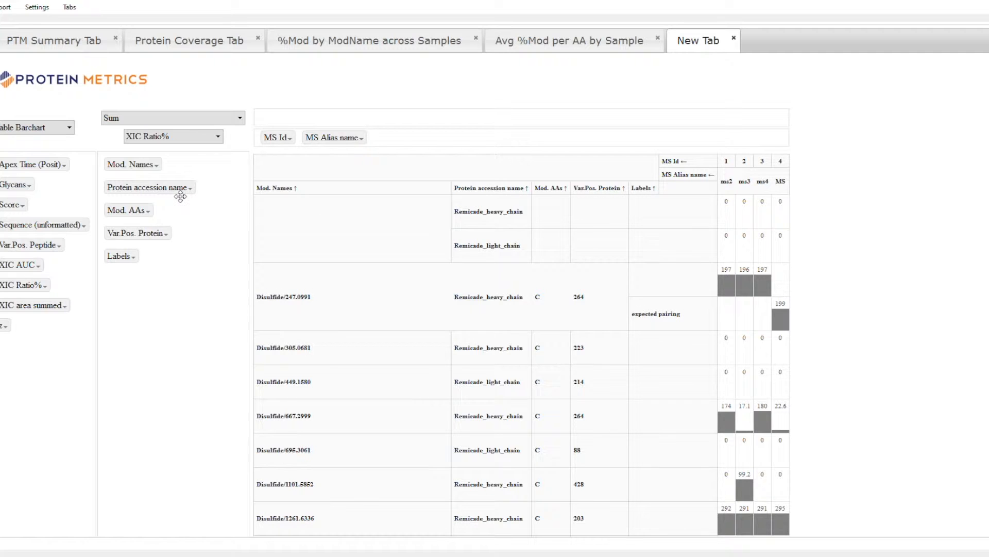
drag(180, 196, 73, 361)
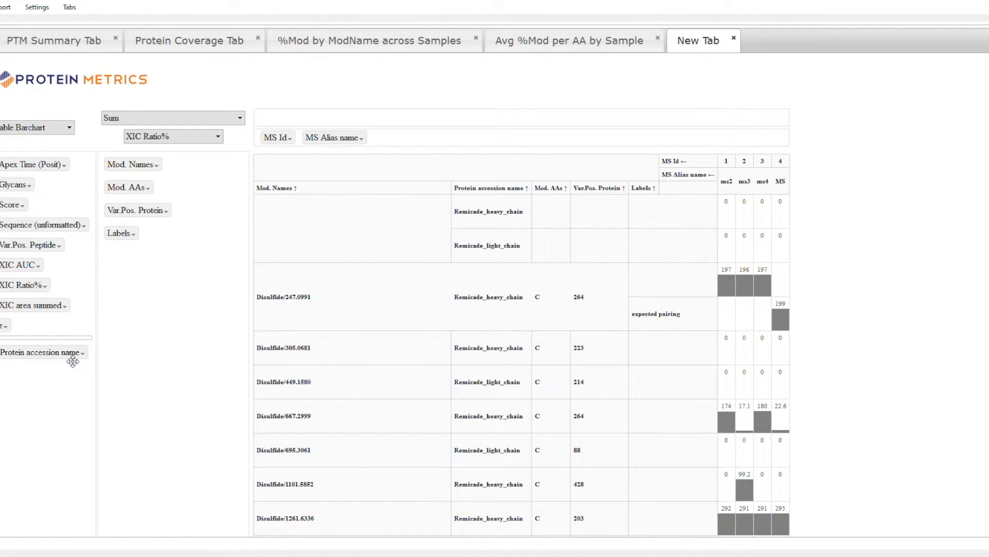
drag(73, 361, 72, 361)
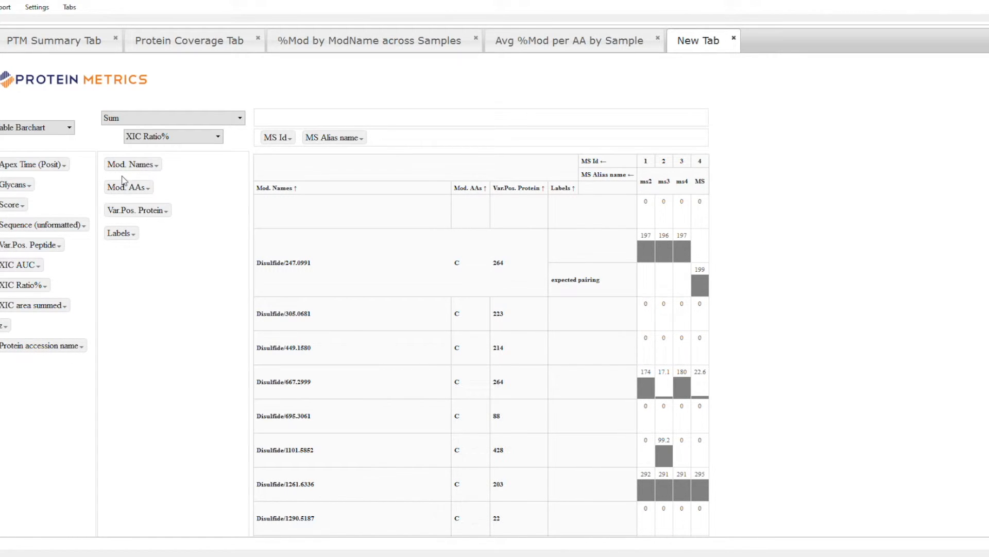
drag(139, 168, 154, 170)
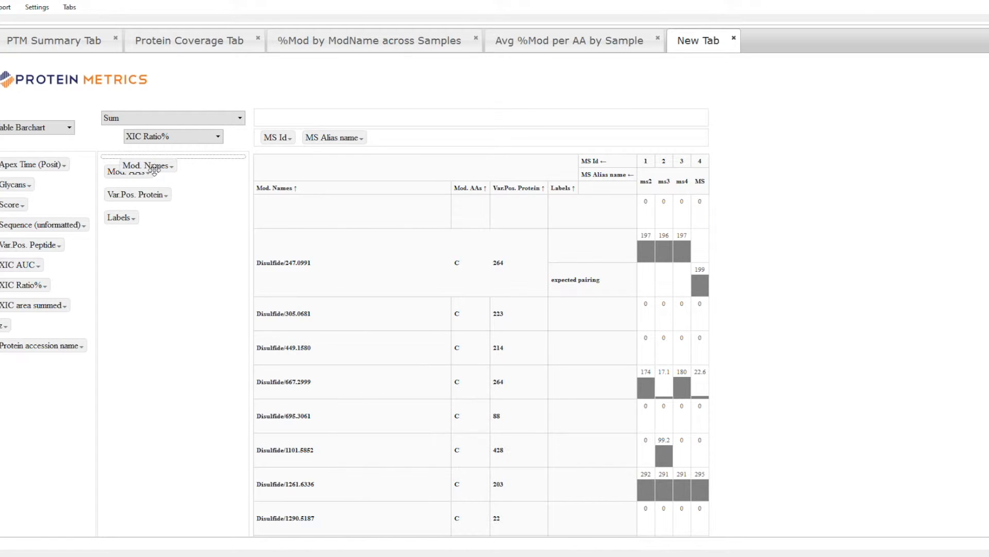
drag(154, 169, 50, 167)
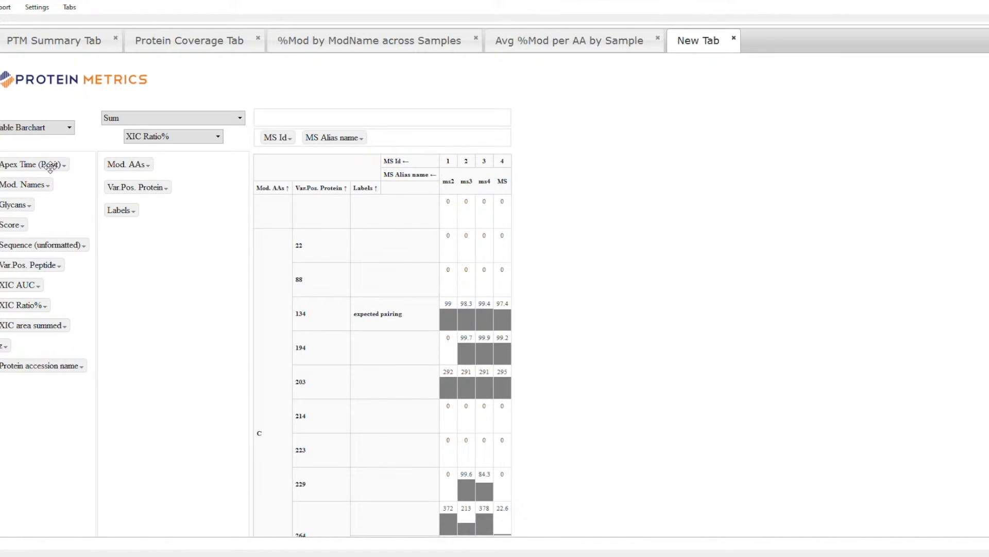
Select only positions 214, 223, "223,229,232", 229 and "229,232" in the Var.Pos. Protein filter.
click(166, 188)
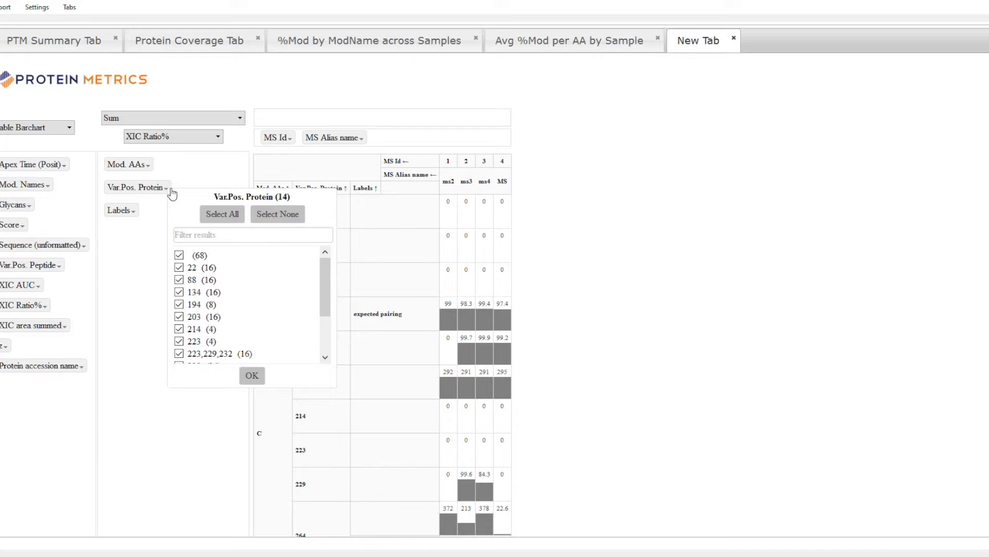
click(281, 221)
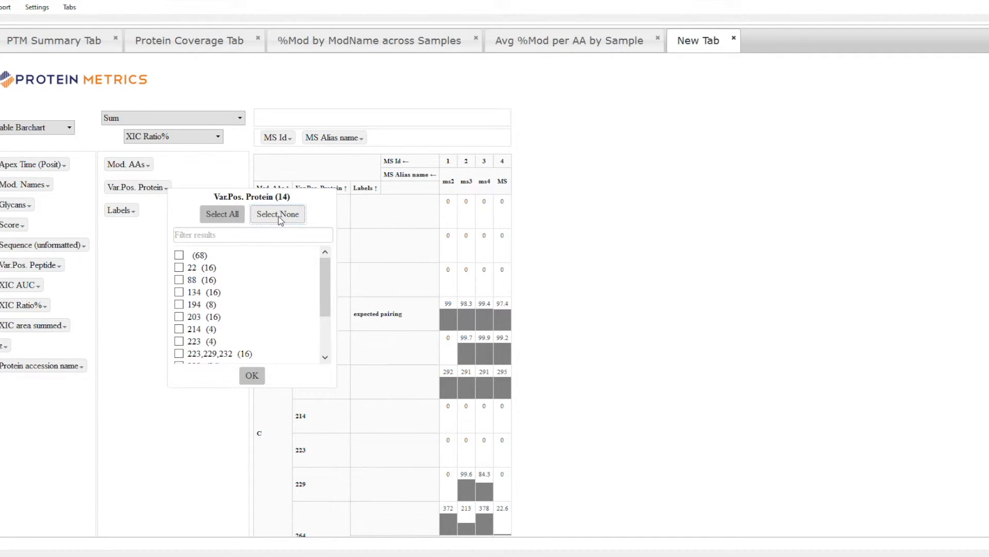
click(179, 329)
click(179, 342)
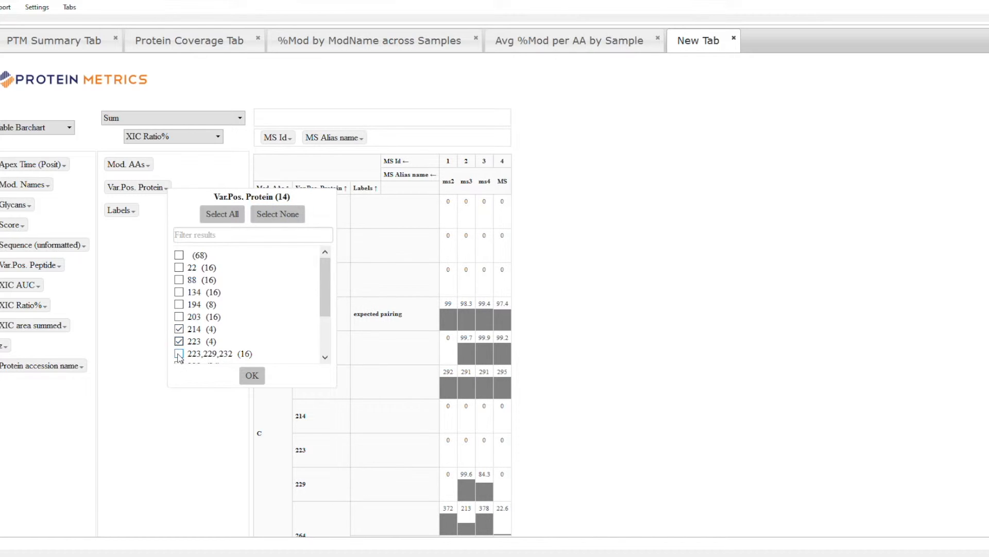
click(178, 353)
click(326, 360)
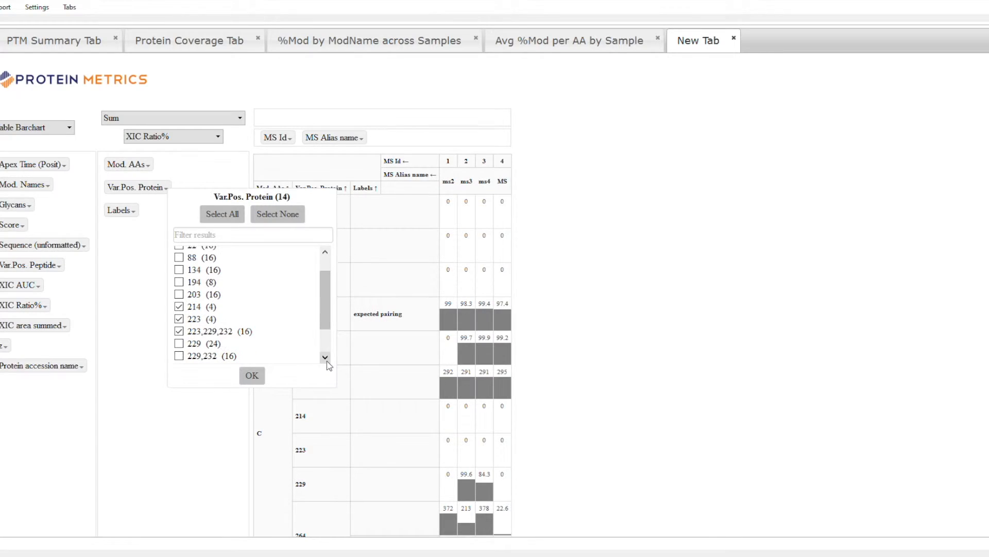
click(326, 360)
click(178, 333)
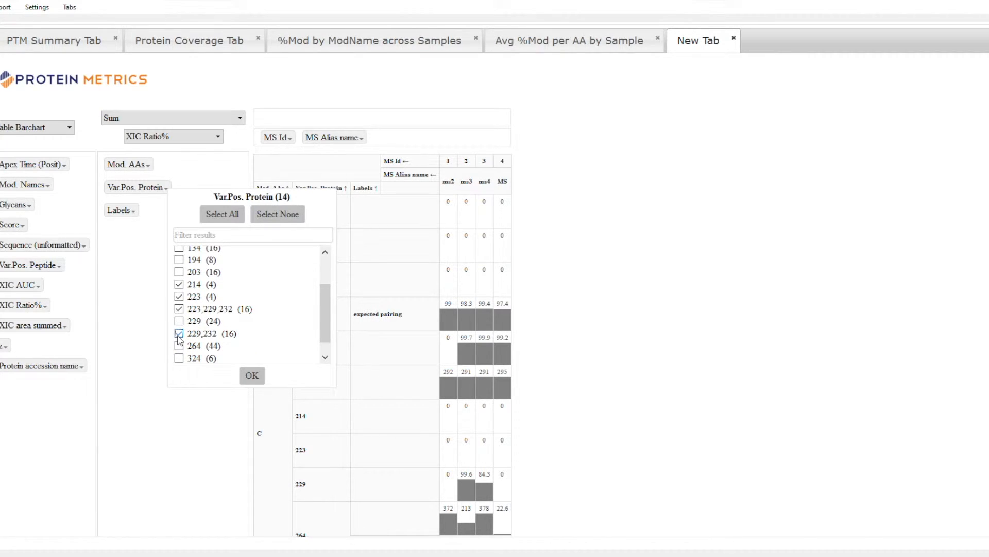
click(179, 323)
click(193, 284)
Search the Var.Pos. Protein values for 2, clear the search, and apply the position filter.
click(201, 237)
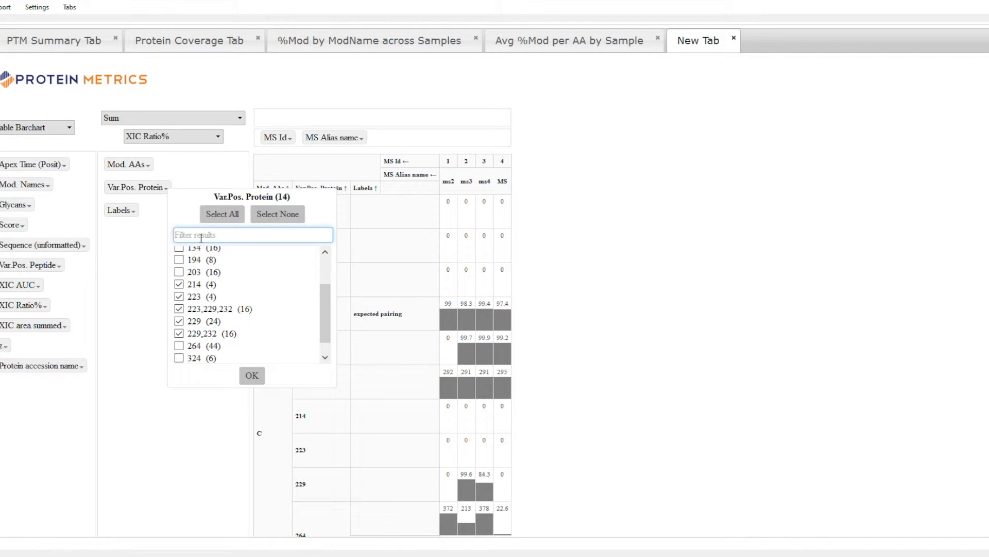
text(2)
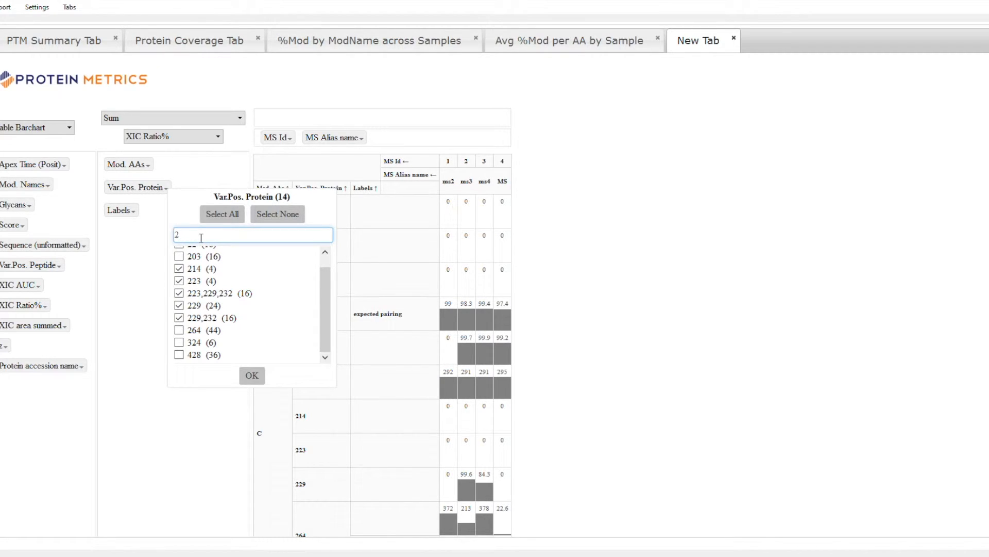
key(BackSpace)
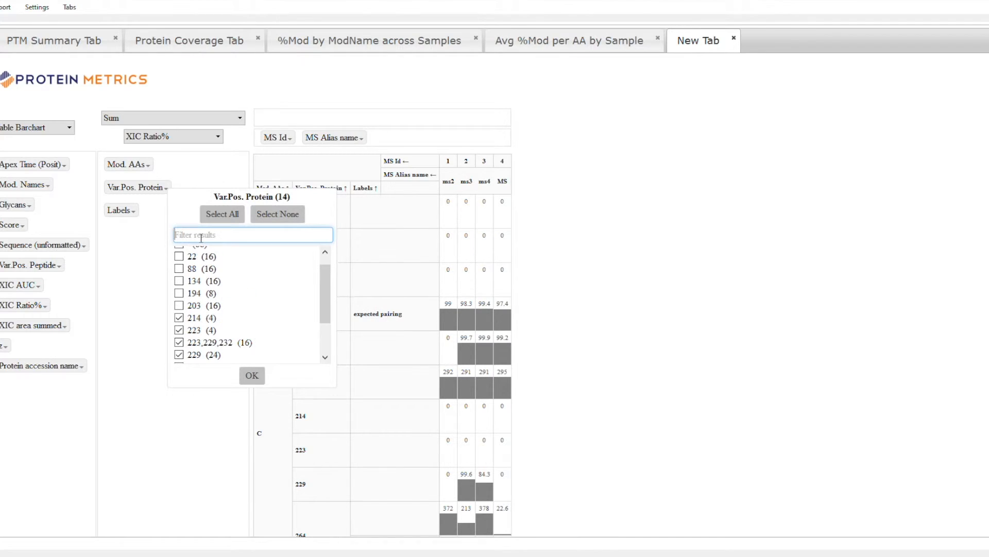
click(252, 376)
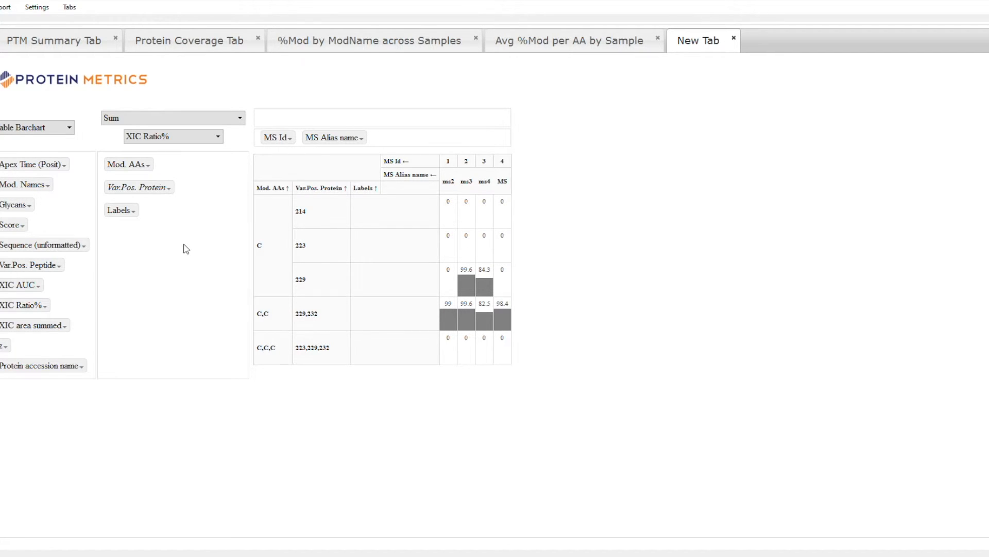
Display the pivot as a Stacked Bar Chart and set the summed value to XIC AUC.
click(55, 228)
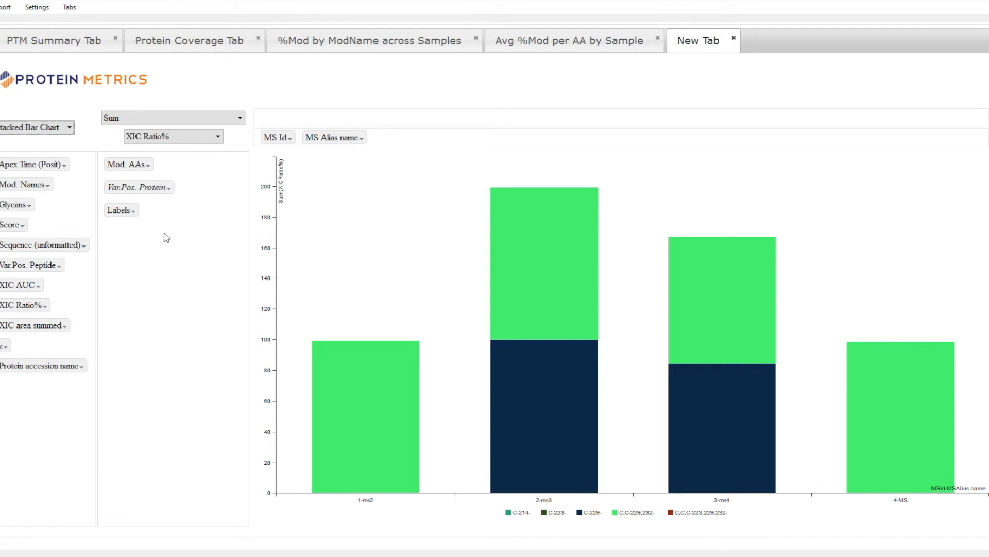
click(206, 139)
key(Up)
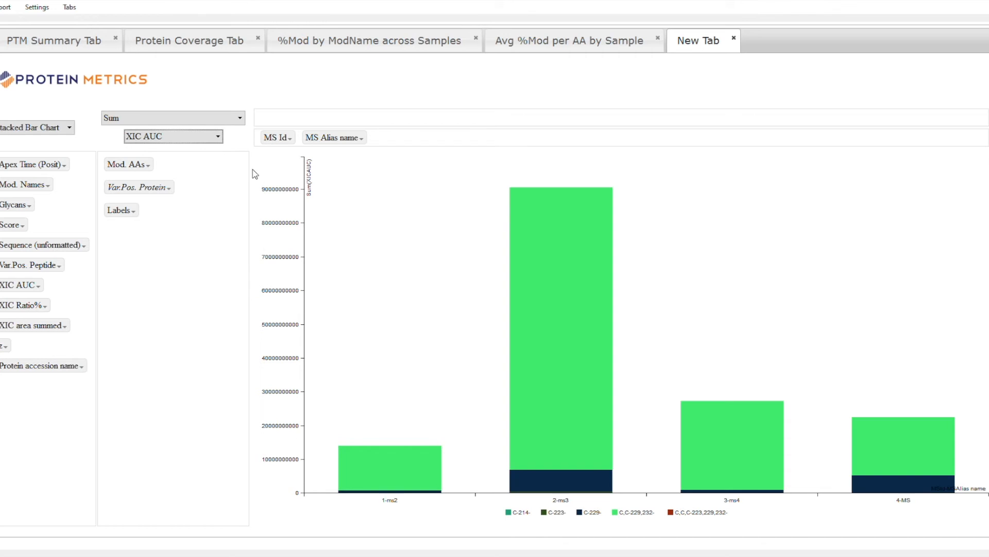
Enable scientific notation in the pivot settings.
click(41, 11)
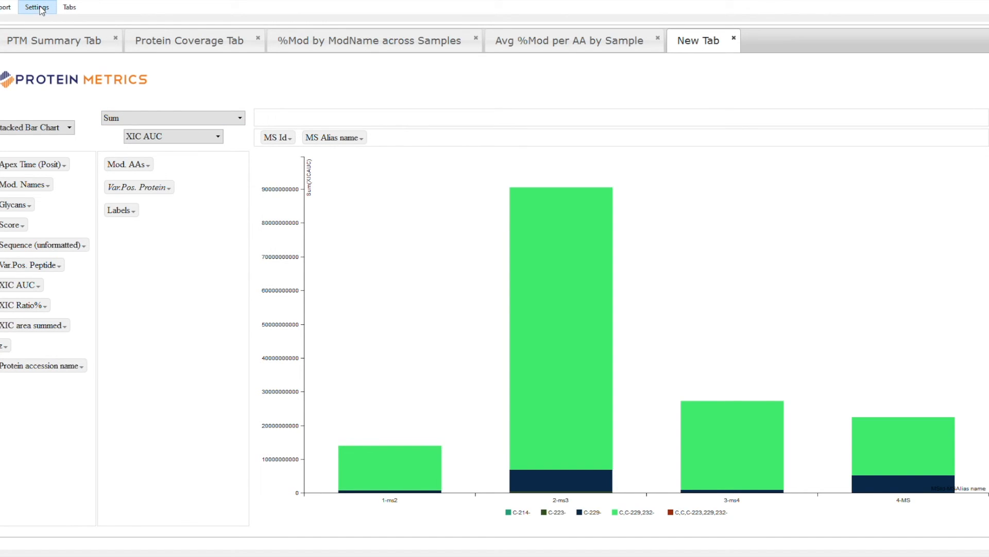
click(52, 24)
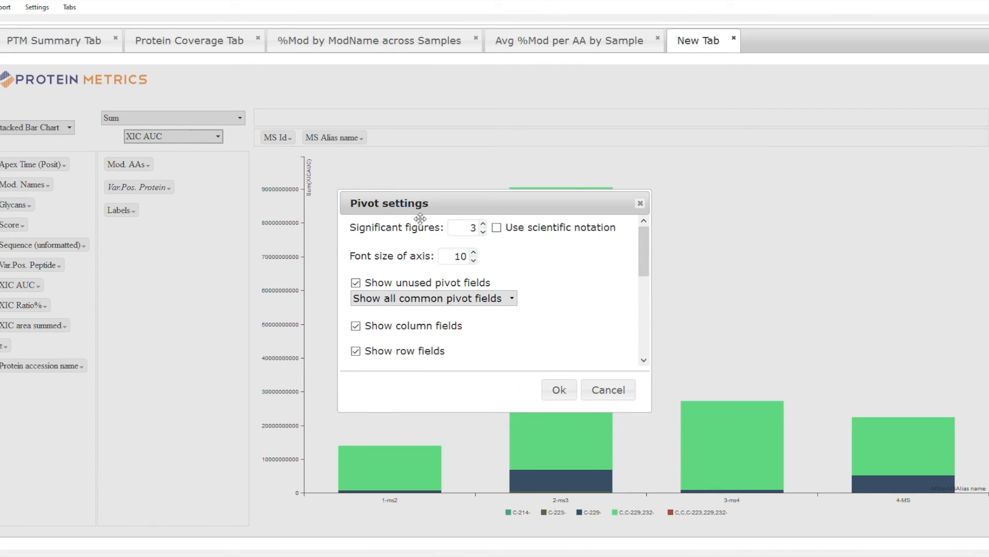
click(497, 228)
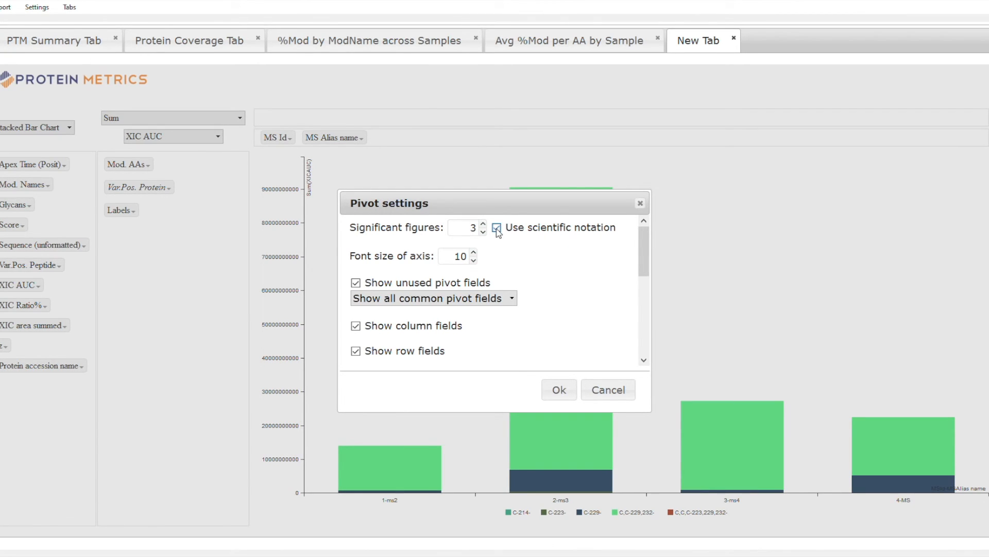
Set the C,C-229,232- series colour to orange #FA9005 and apply the pivot settings.
click(647, 316)
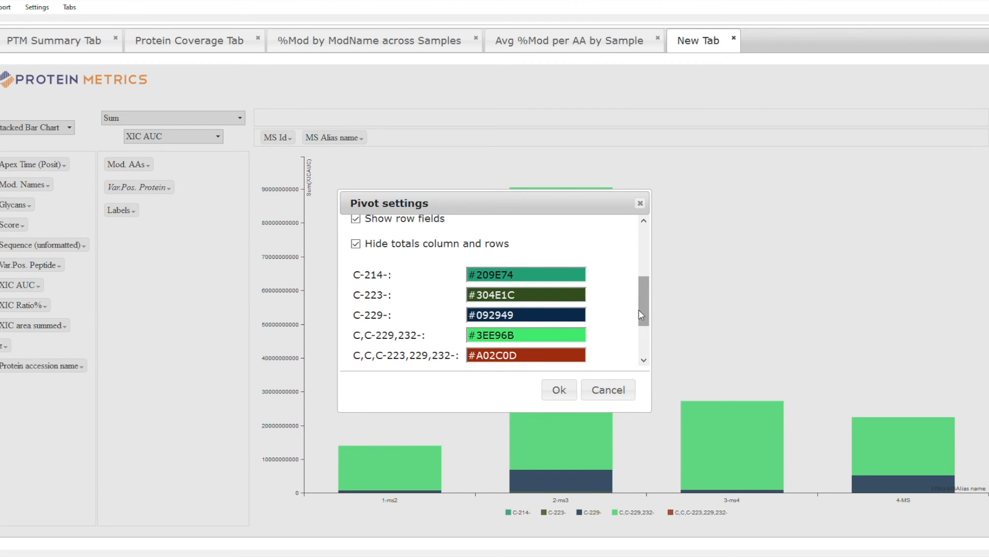
click(562, 339)
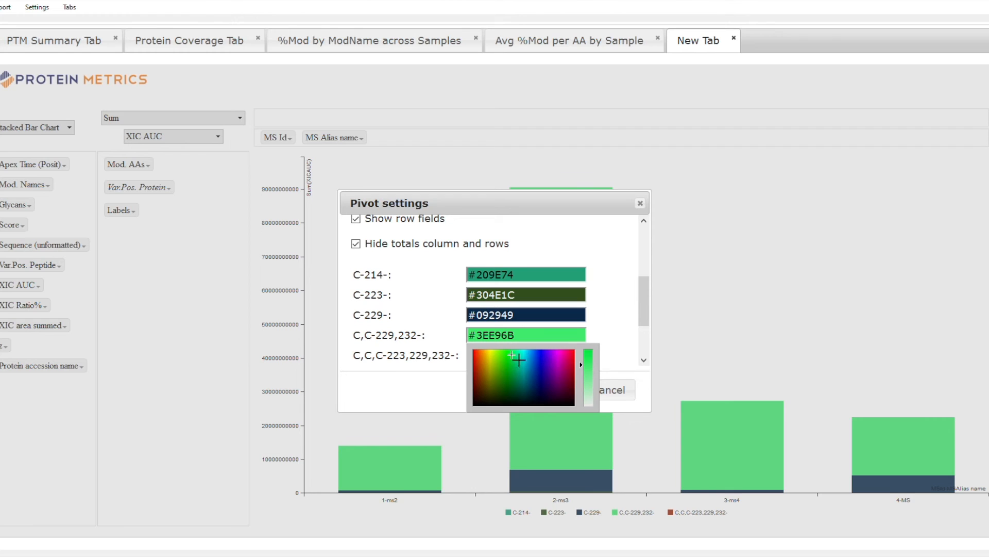
click(483, 352)
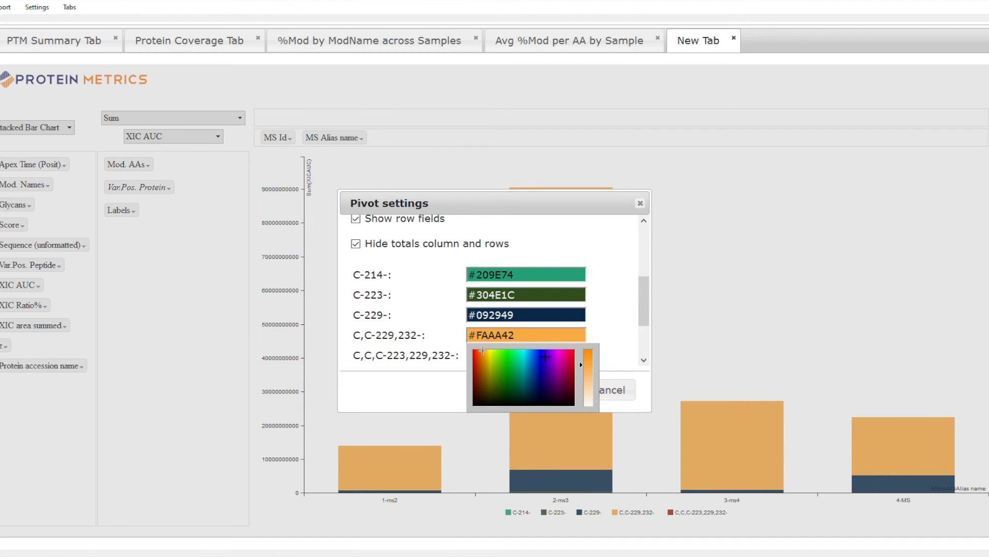
click(590, 352)
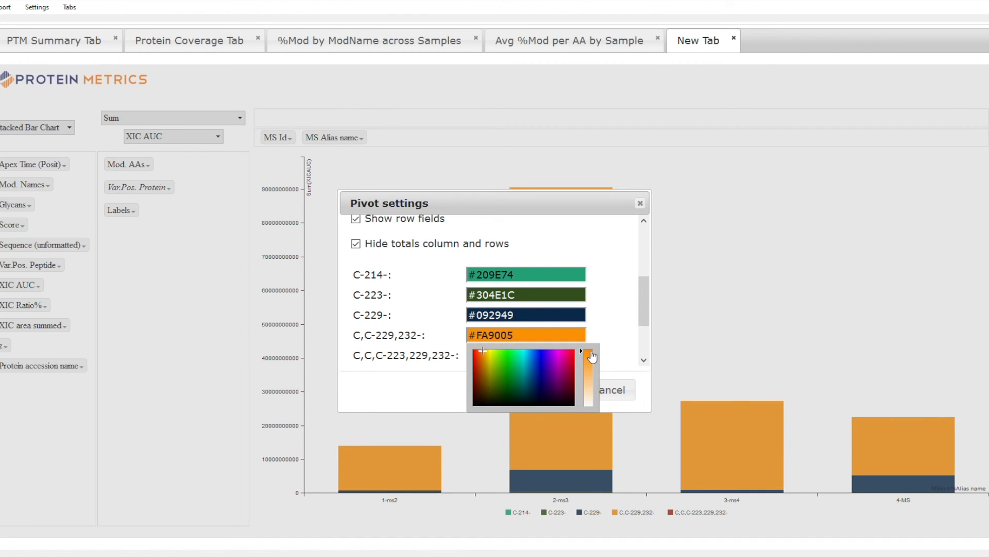
click(618, 316)
click(565, 393)
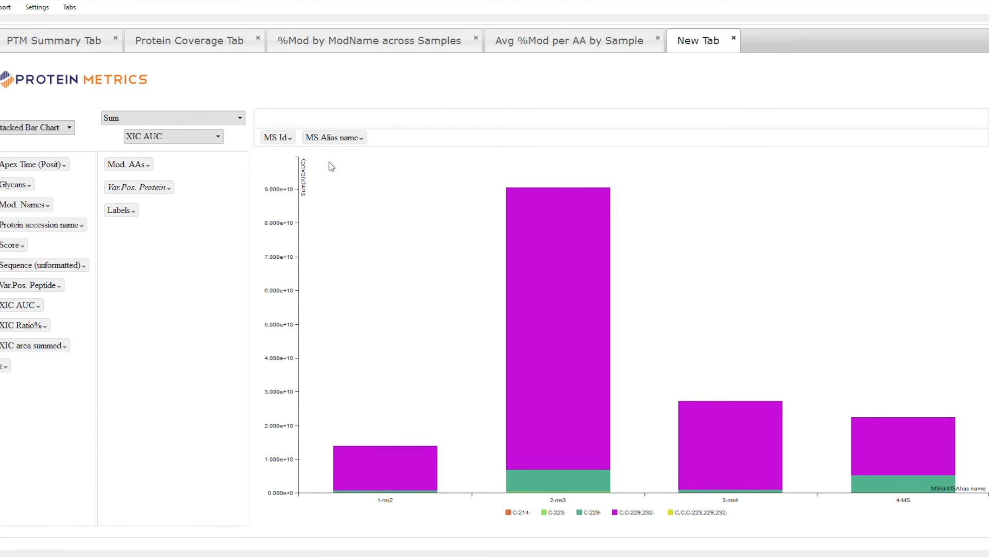
Recolour the C,C-229,232- series to orange #F59402 in the pivot settings and apply it.
click(50, 22)
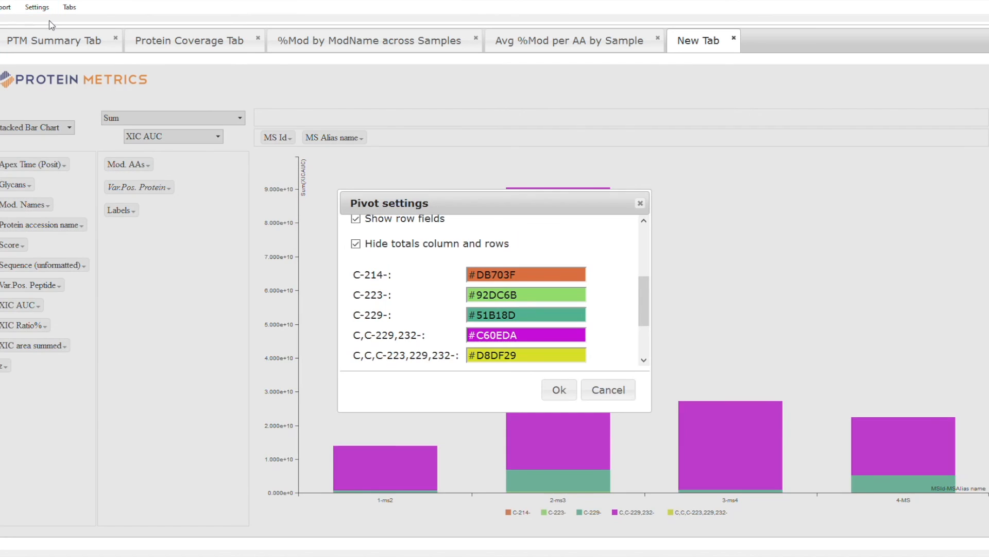
click(512, 335)
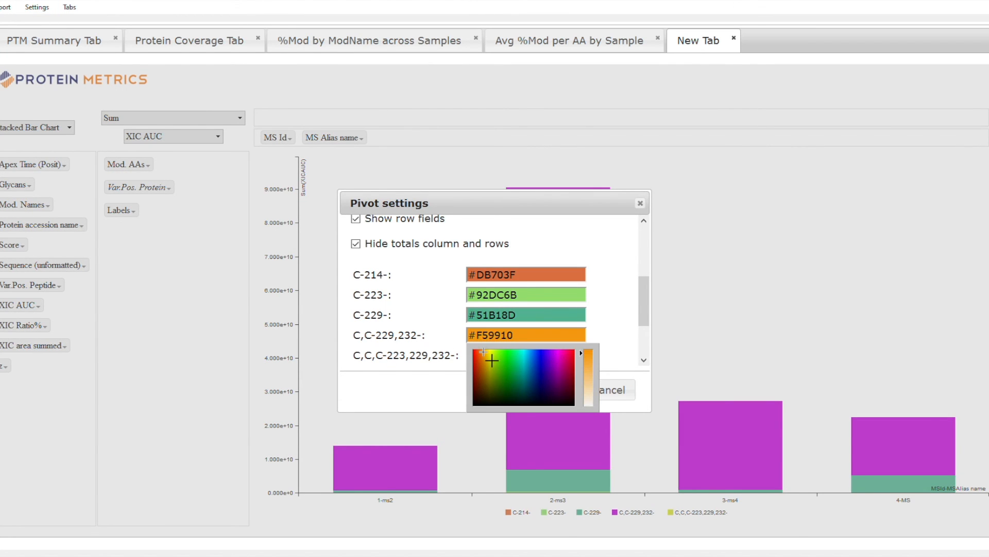
click(483, 351)
click(588, 355)
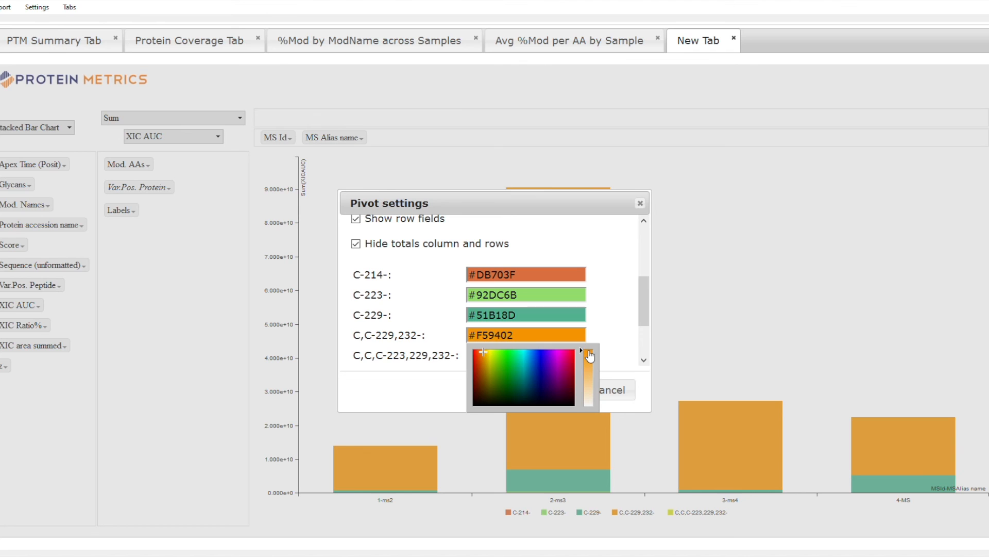
click(613, 341)
click(559, 389)
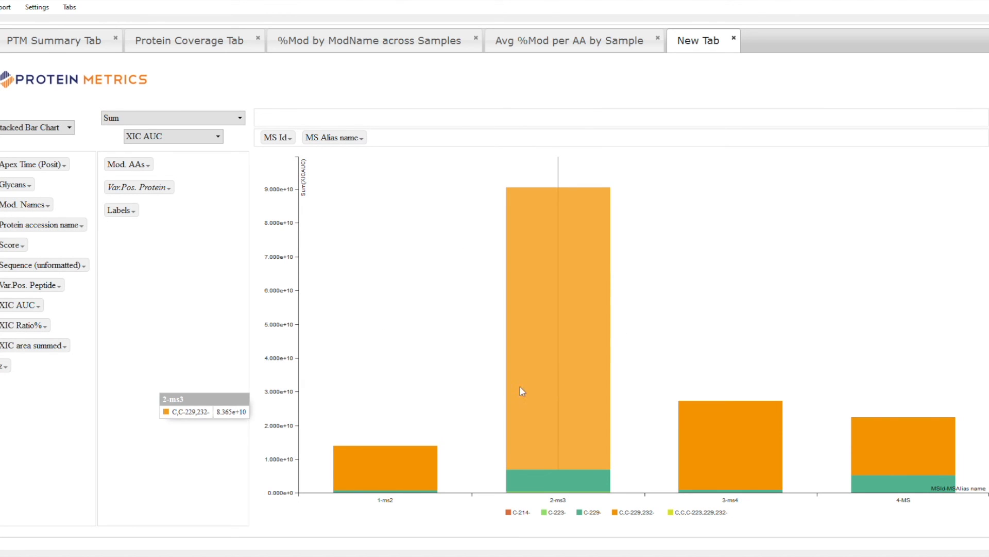